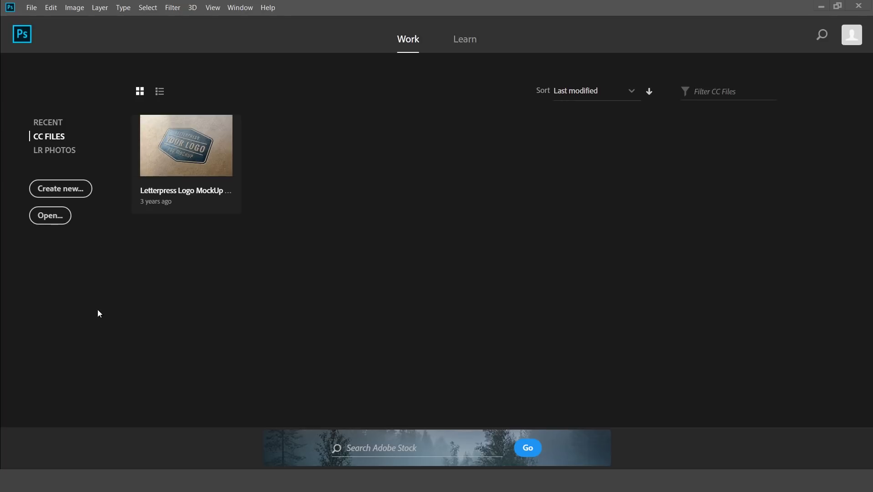
# Create a new white 1280×720 document at 8-bit depth.
pyautogui.click(58, 188)
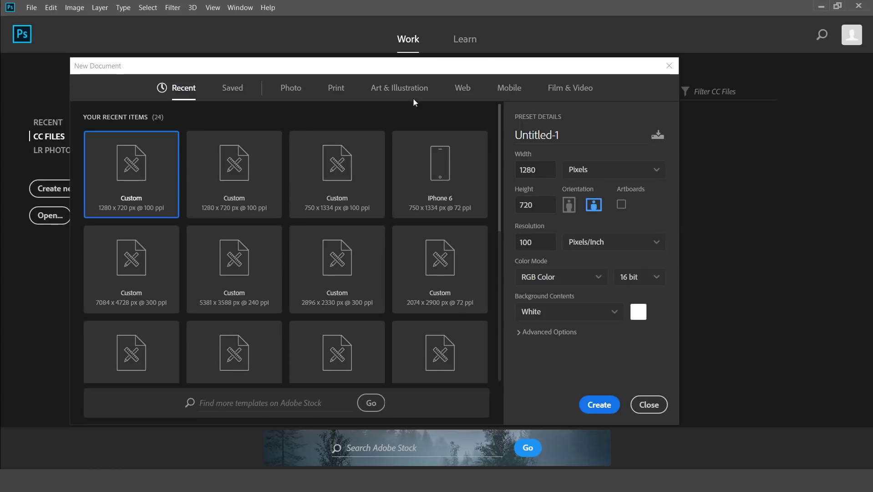
pyautogui.click(535, 207)
pyautogui.click(648, 277)
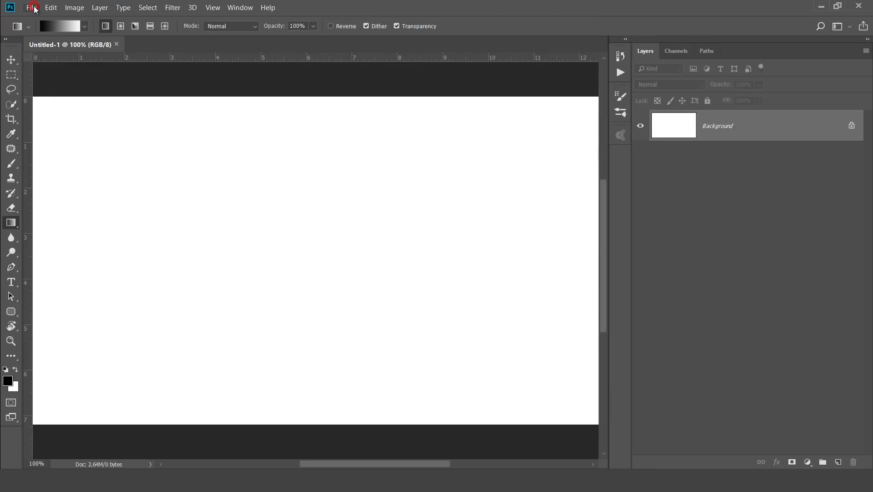
# Create a second white 1280×720 document at 16-bit depth.
pyautogui.click(34, 8)
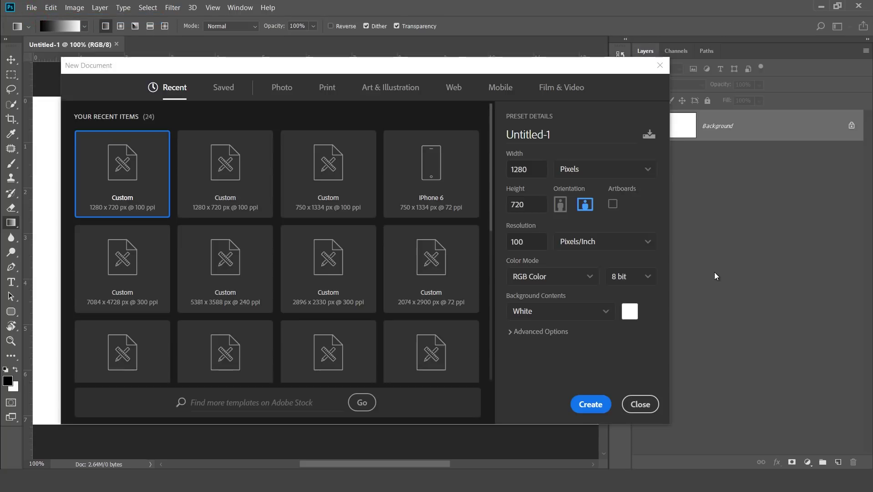
pyautogui.click(633, 278)
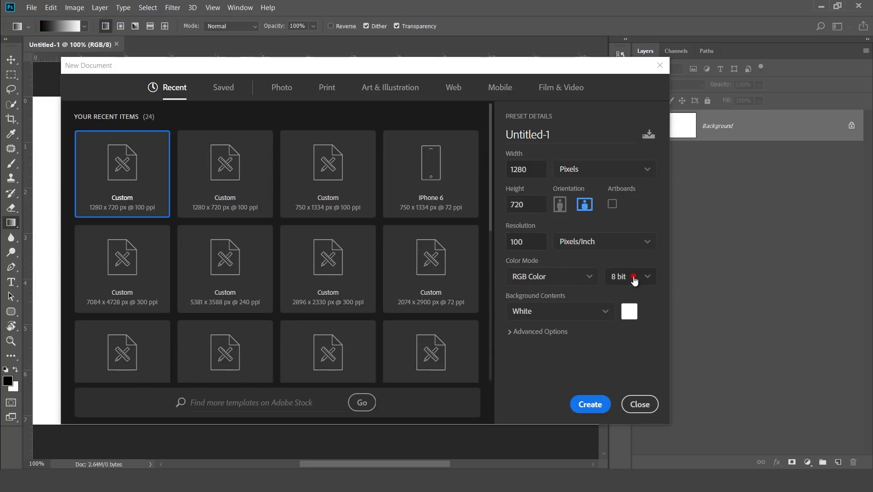
pyautogui.click(628, 318)
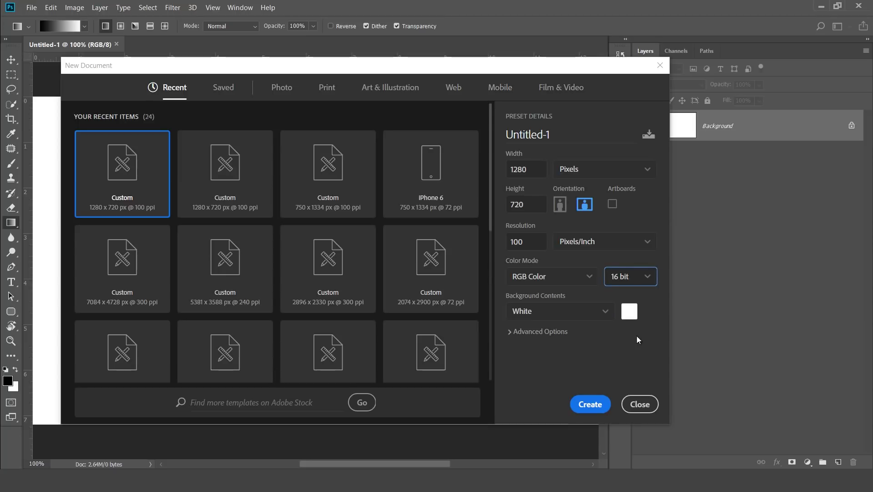
pyautogui.click(589, 403)
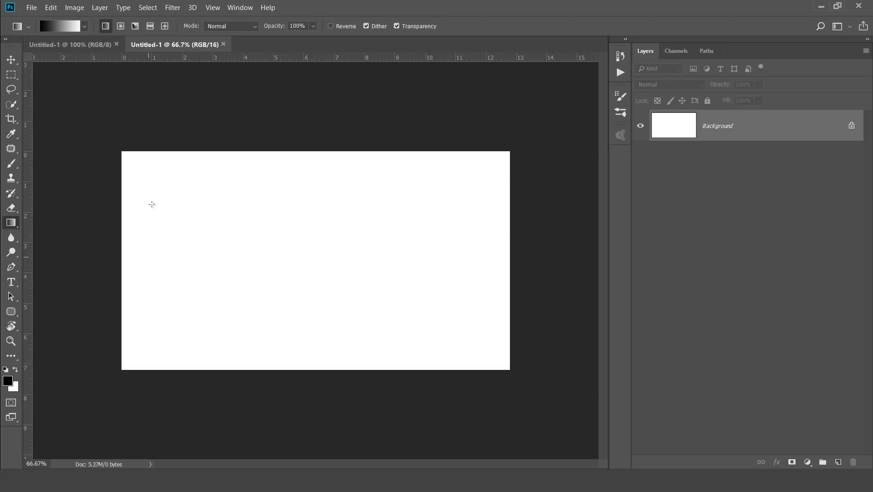
# Fill the 8-bit canvas with a left-to-right black-to-white gradient.
pyautogui.click(82, 45)
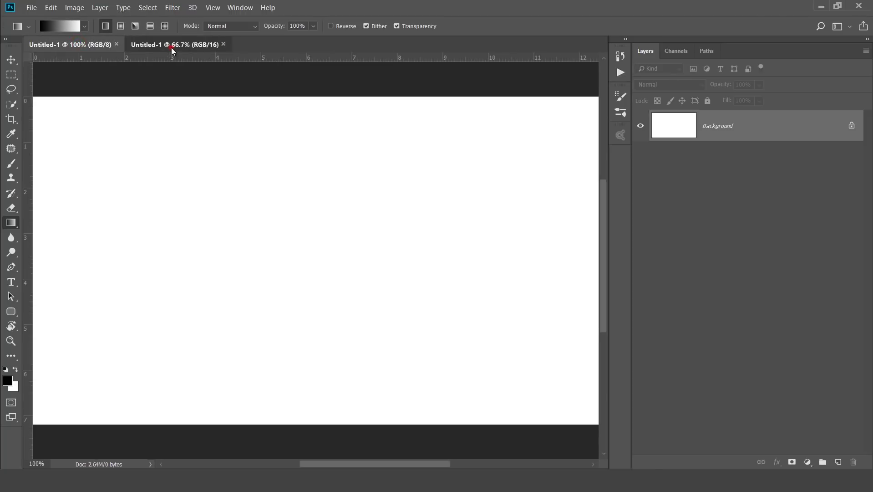
pyautogui.click(106, 48)
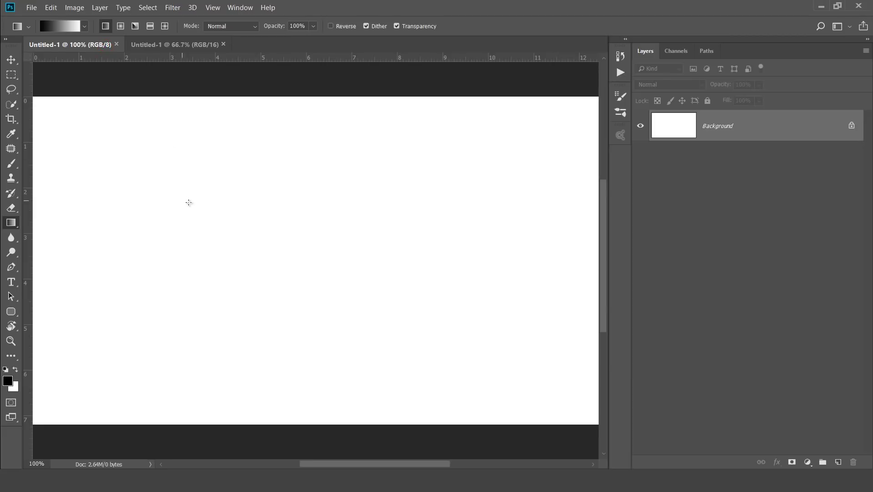
pyautogui.scroll(-2, 225, 228)
pyautogui.scroll(-1, 226, 228)
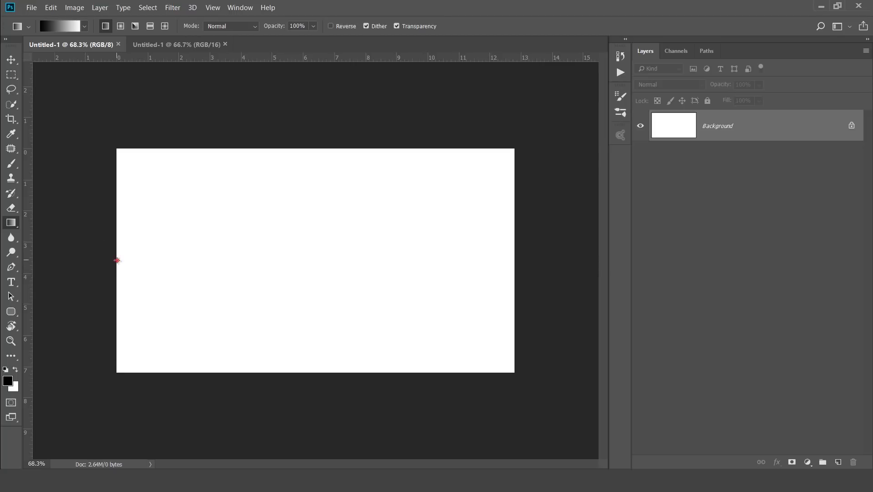
pyautogui.moveTo(116, 261); pyautogui.dragTo(518, 263)
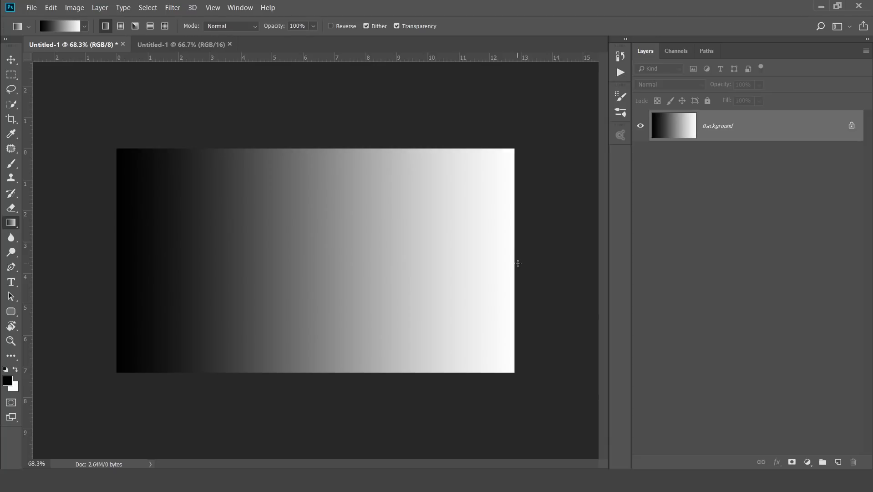
# Fill the 16-bit canvas with the same left-to-right black-to-white gradient.
pyautogui.click(195, 44)
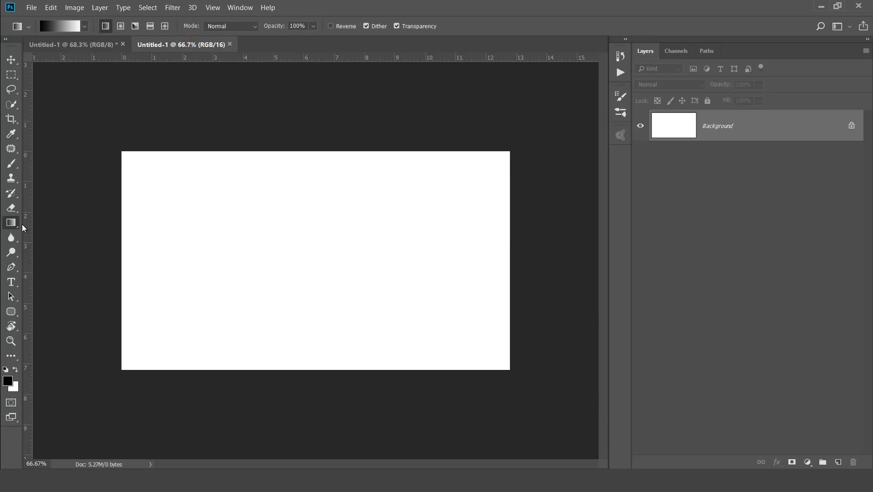
pyautogui.click(11, 223)
pyautogui.moveTo(122, 263); pyautogui.dragTo(509, 264)
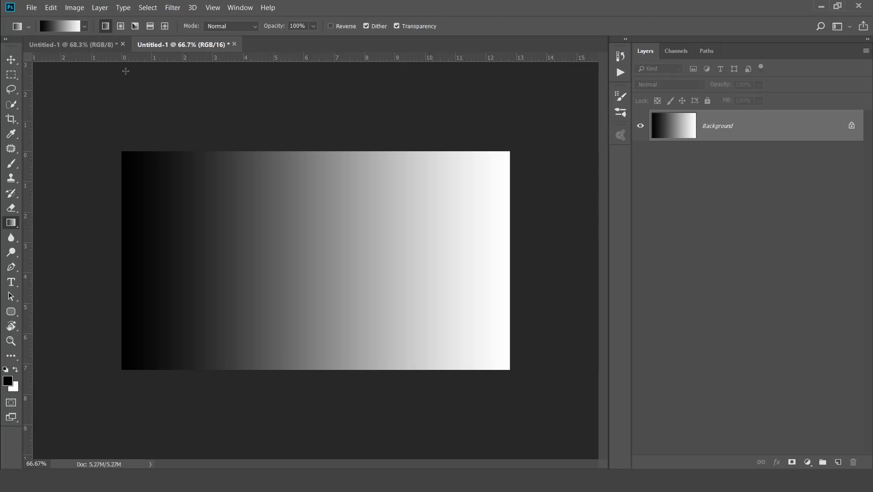
# Add a Levels adjustment to the 8-bit gradient with output levels 121 and 146.
pyautogui.click(113, 46)
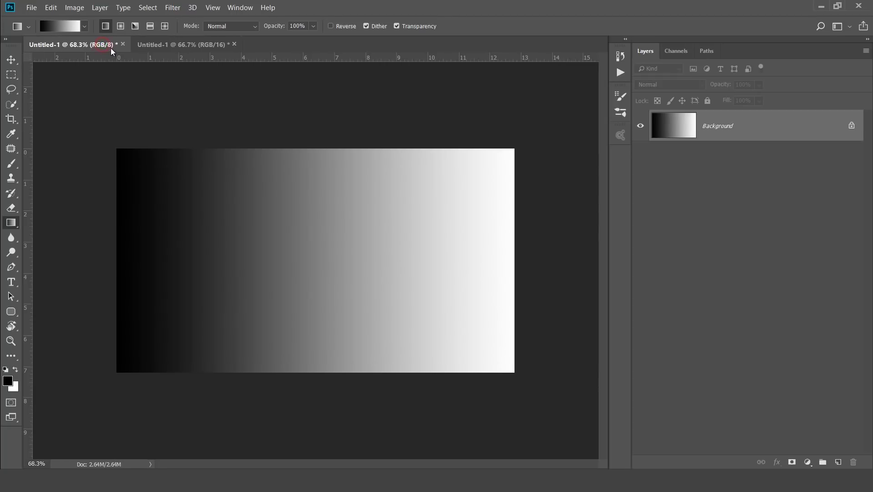
pyautogui.click(202, 45)
pyautogui.click(103, 45)
pyautogui.click(809, 463)
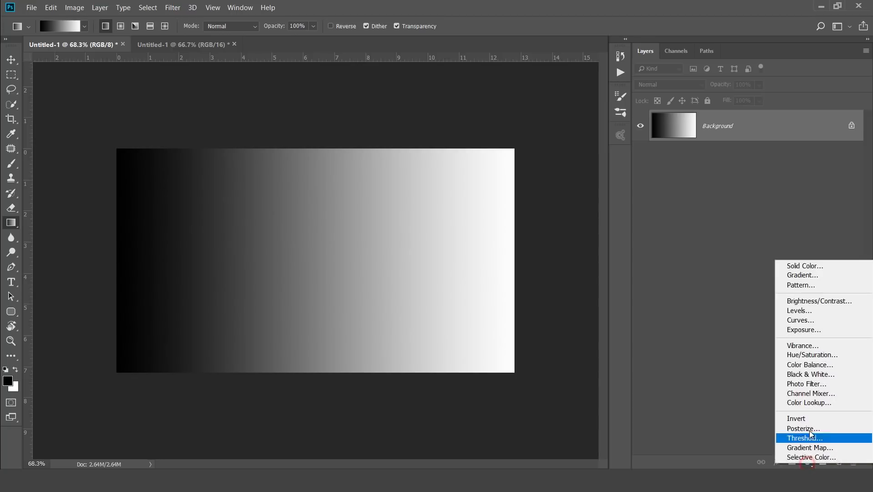
pyautogui.click(809, 310)
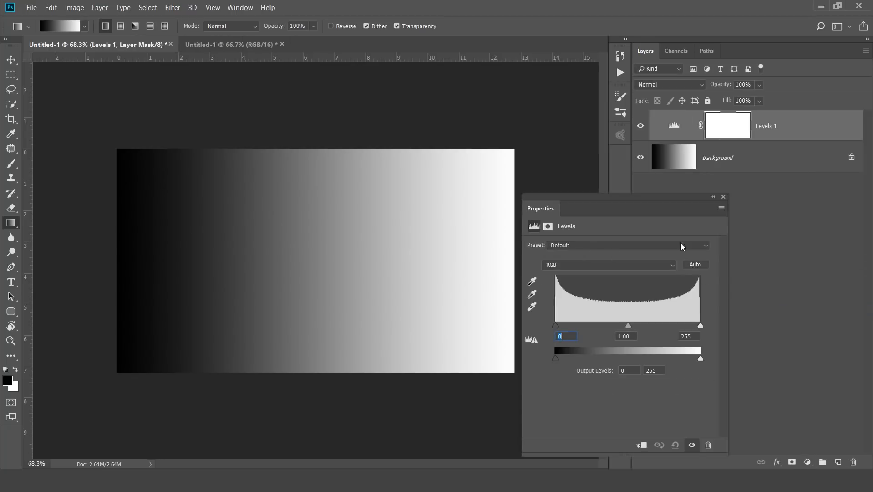
pyautogui.moveTo(682, 214); pyautogui.dragTo(723, 212)
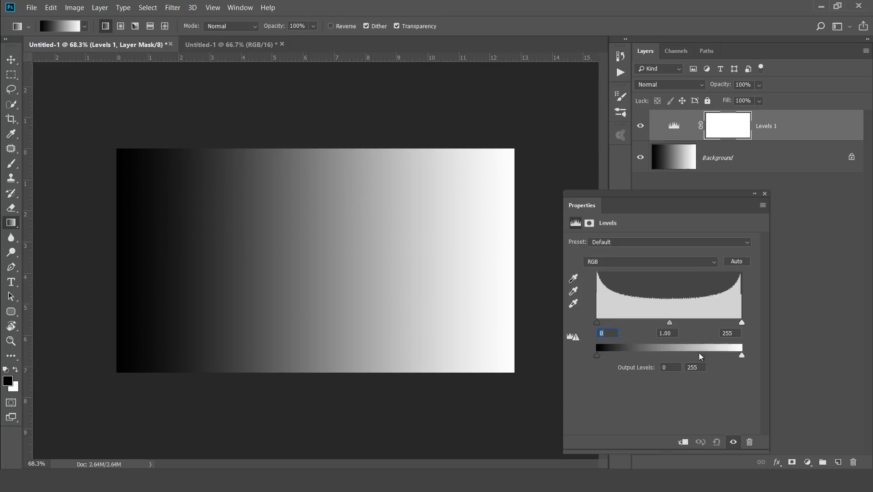
pyautogui.moveTo(741, 355); pyautogui.dragTo(682, 355)
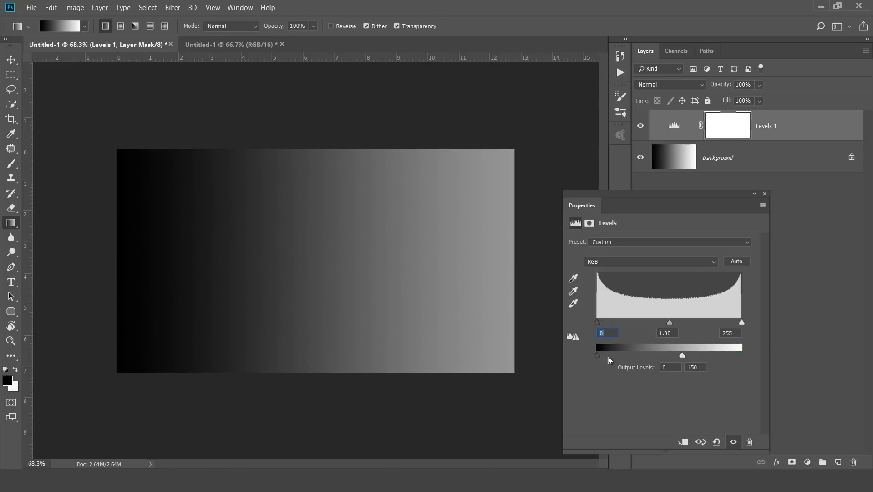
pyautogui.moveTo(598, 355); pyautogui.dragTo(680, 357)
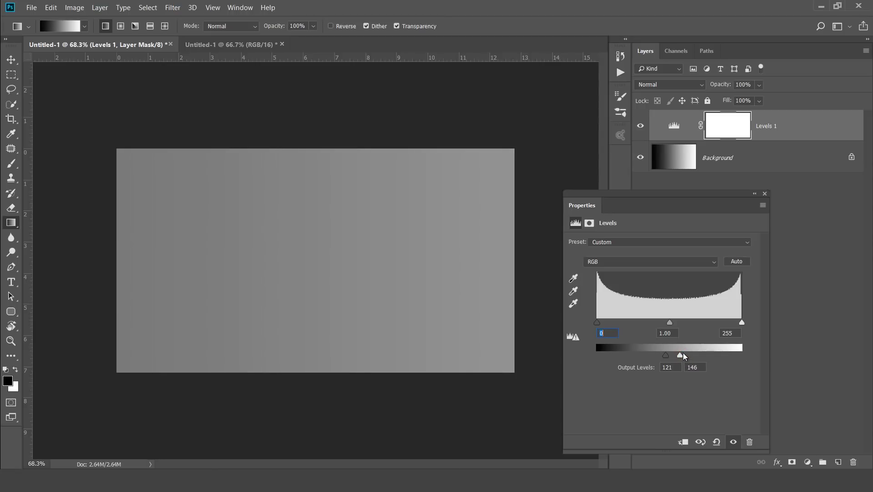
pyautogui.click(765, 193)
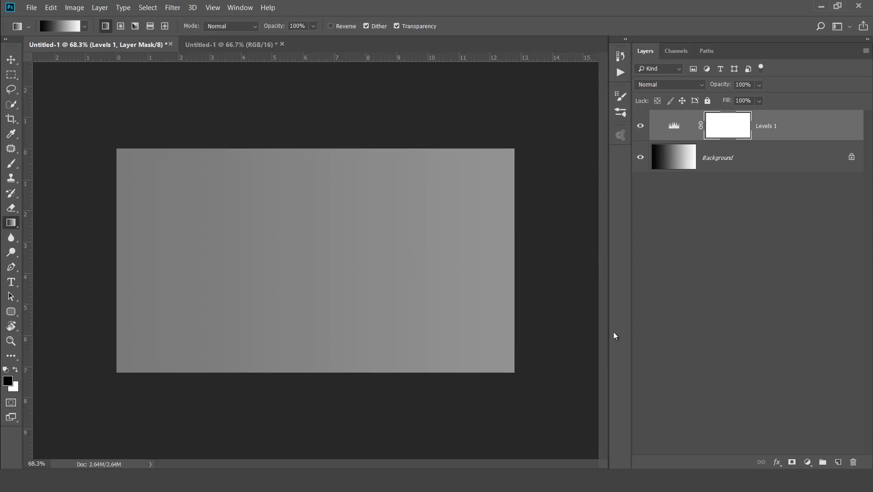
pyautogui.click(807, 461)
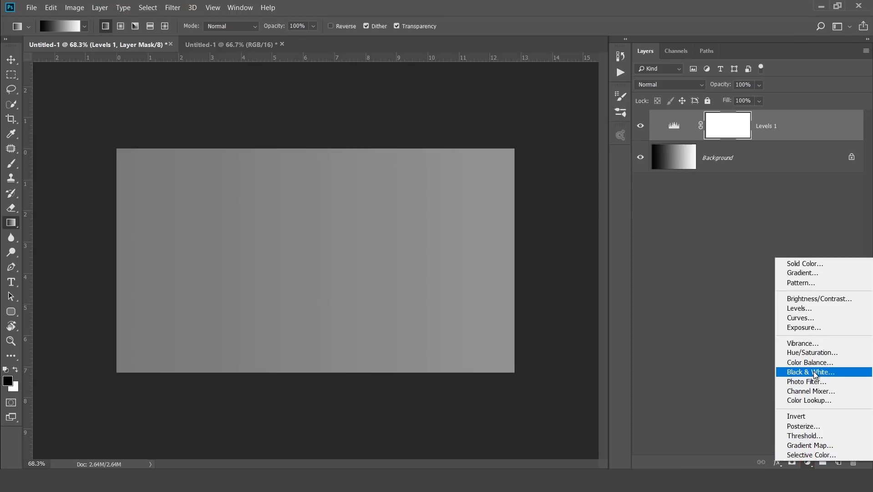
# Add a second Levels layer to the 8-bit image with input black 120 and white 149.
pyautogui.click(815, 308)
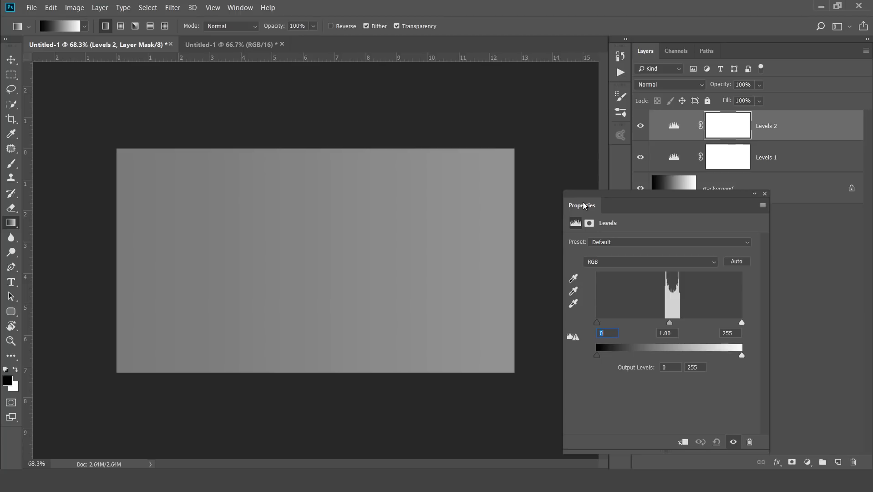
pyautogui.moveTo(583, 205); pyautogui.dragTo(535, 206)
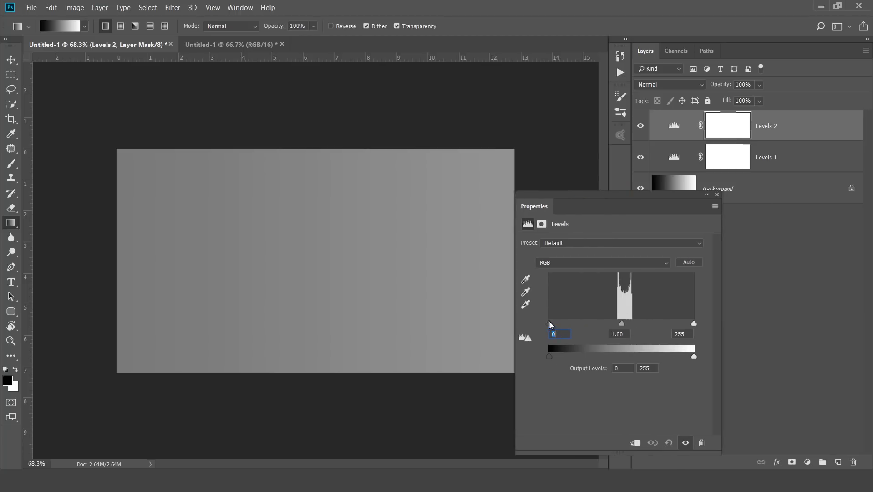
pyautogui.moveTo(549, 321); pyautogui.dragTo(617, 322)
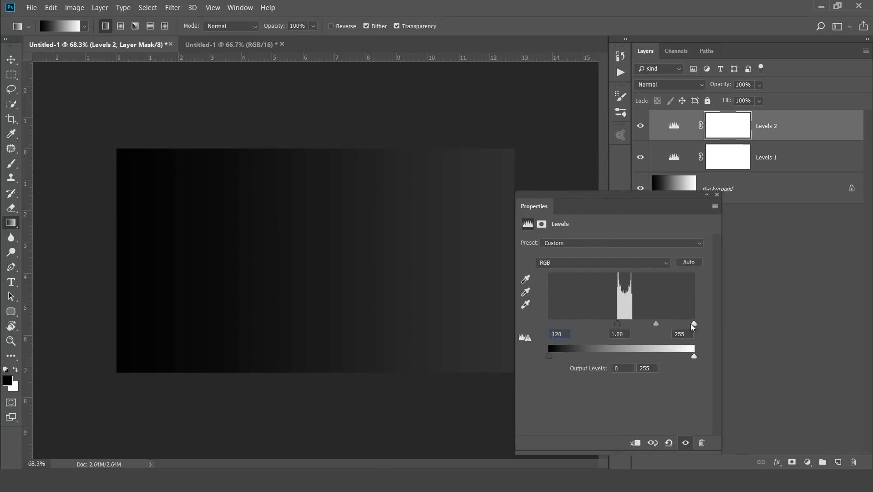
pyautogui.moveTo(694, 323); pyautogui.dragTo(634, 323)
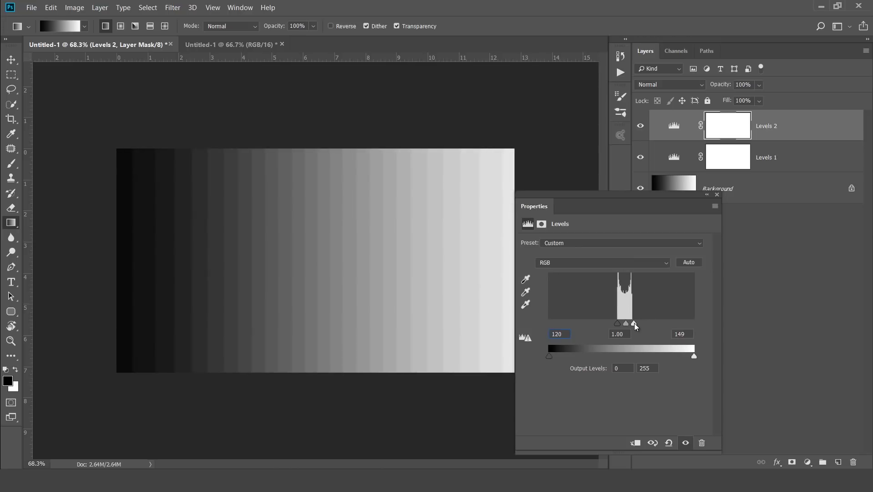
pyautogui.click(717, 195)
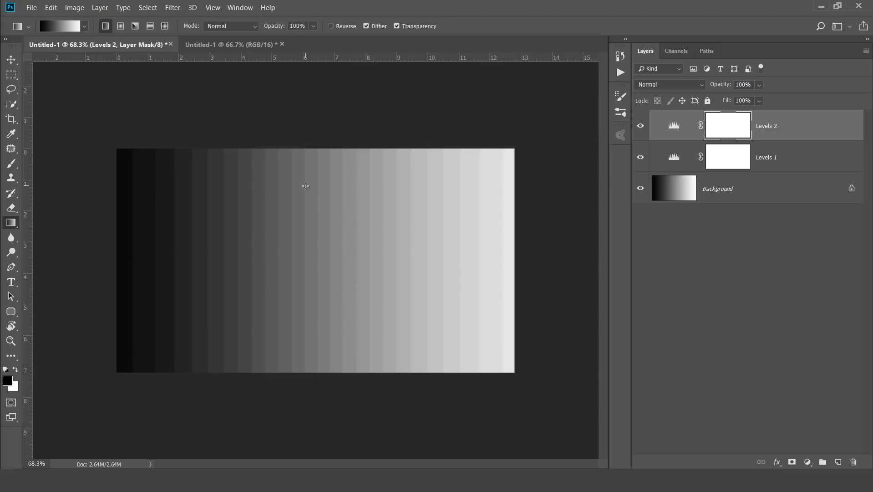
# On the 16-bit document, add a Levels adjustment with output levels 123 and 142.
pyautogui.click(242, 47)
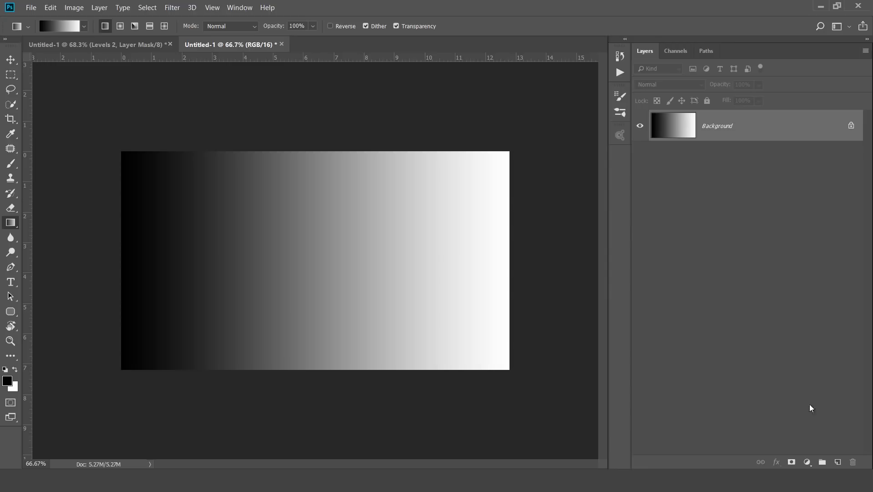
pyautogui.click(809, 463)
pyautogui.click(792, 304)
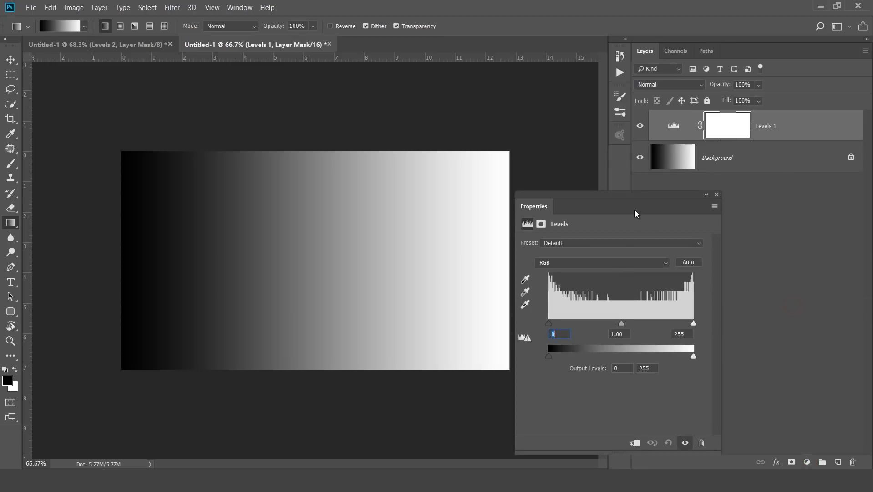
pyautogui.moveTo(635, 214); pyautogui.dragTo(639, 207)
pyautogui.moveTo(696, 349); pyautogui.dragTo(633, 348)
pyautogui.moveTo(553, 349); pyautogui.dragTo(622, 348)
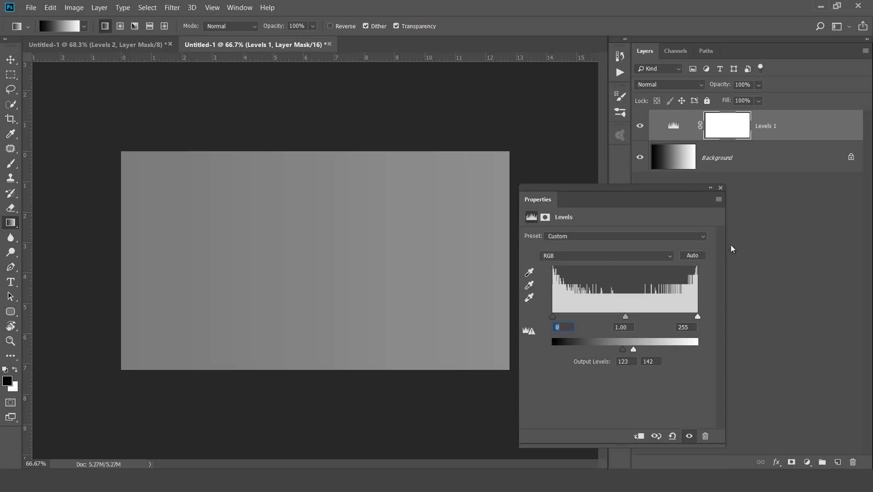
# Add a second Levels layer to the 16-bit image with input white 143 and black 124.
pyautogui.click(720, 187)
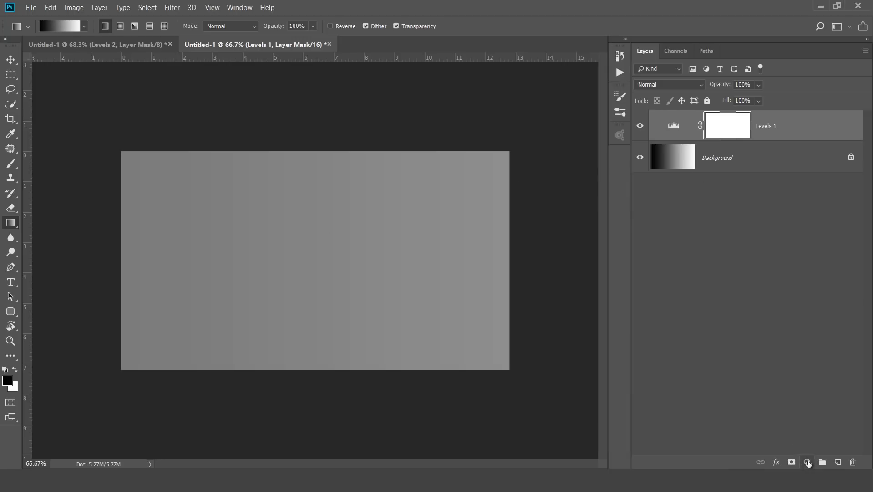
pyautogui.click(807, 462)
pyautogui.click(787, 308)
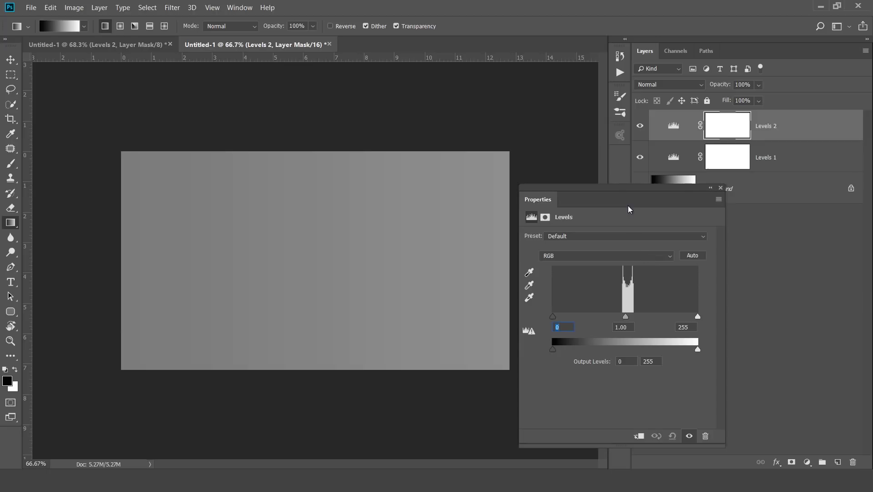
pyautogui.moveTo(628, 198); pyautogui.dragTo(638, 203)
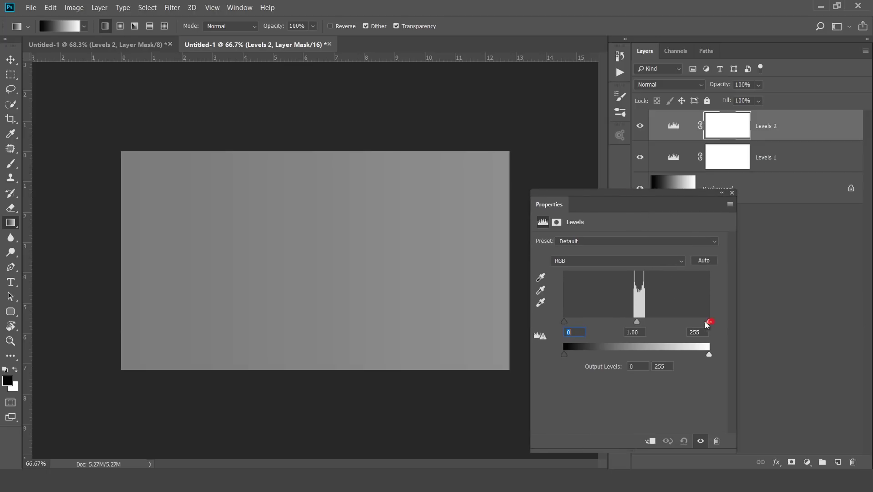
pyautogui.moveTo(709, 321); pyautogui.dragTo(646, 321)
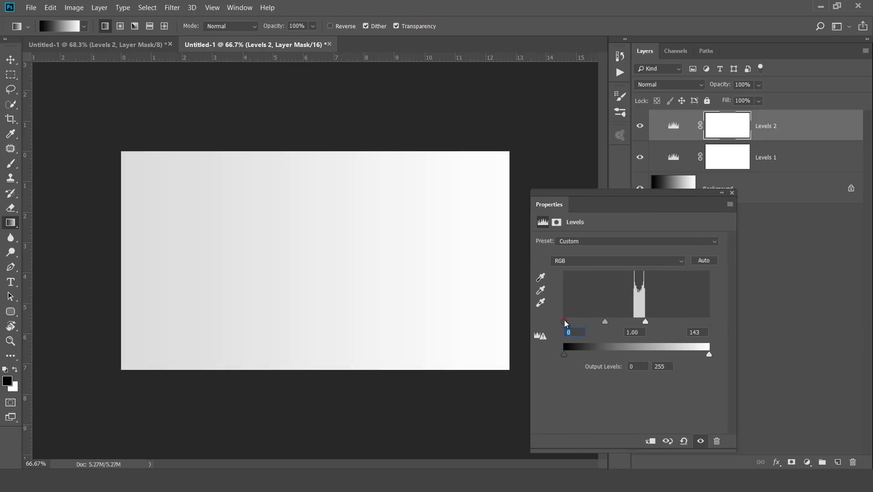
pyautogui.moveTo(563, 321); pyautogui.dragTo(637, 321)
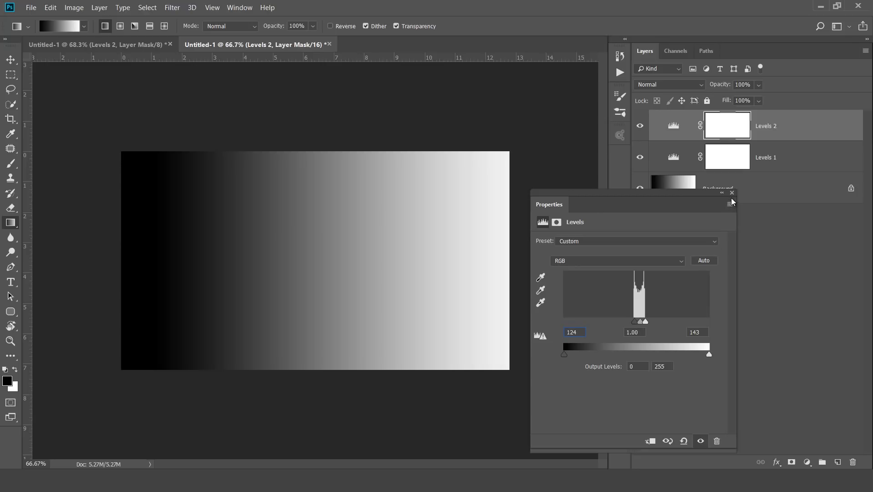
pyautogui.click(731, 192)
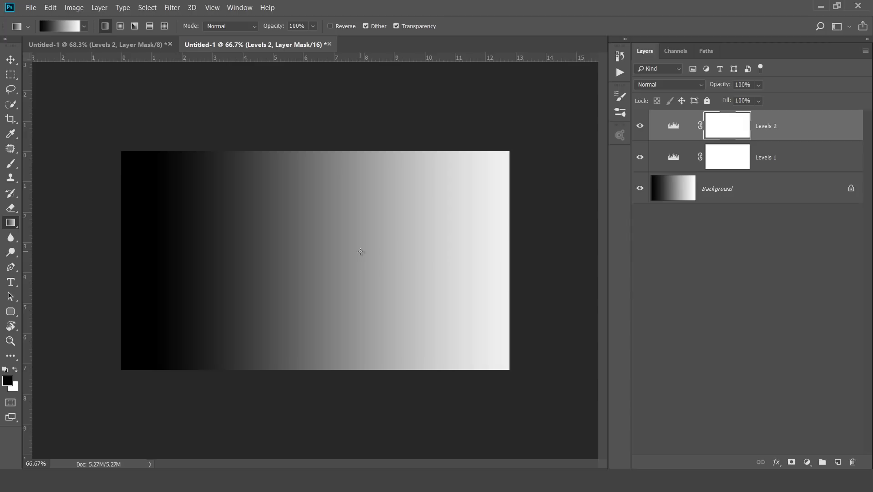
# Bring the banded 8-bit Untitled-1 document back to the front.
pyautogui.click(136, 46)
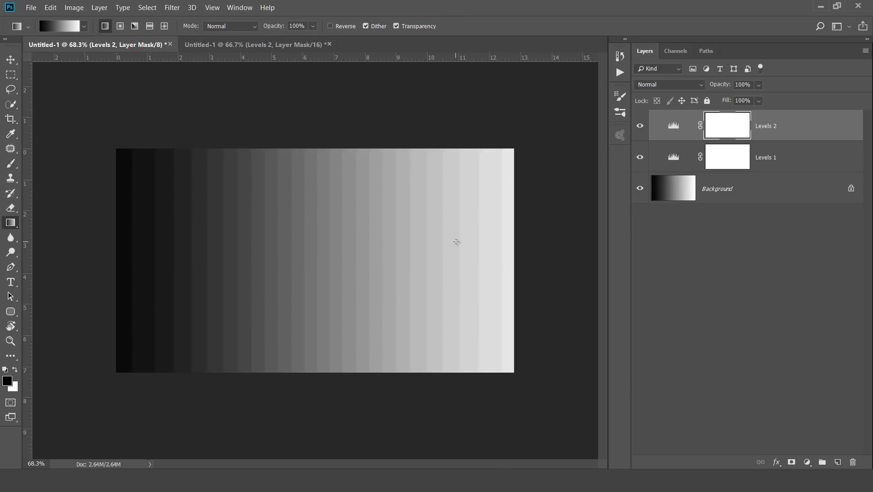